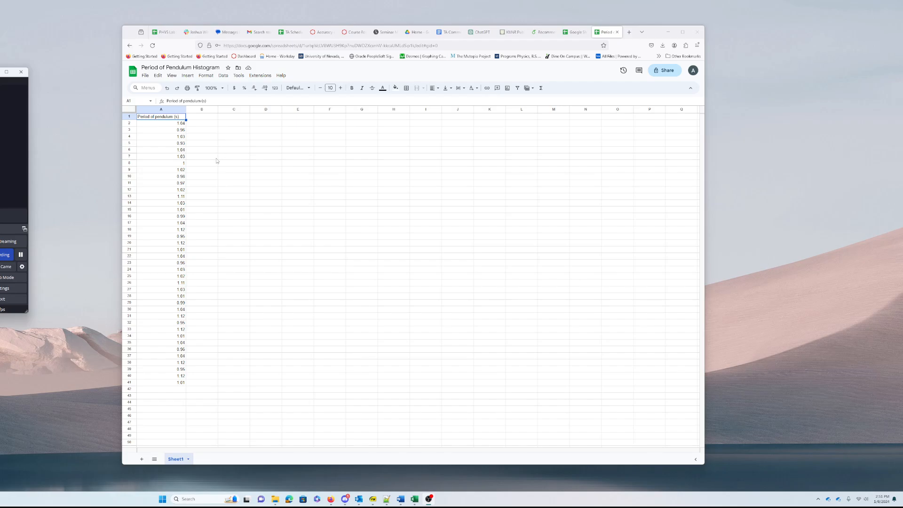
Examine the pendulum period measurements in column A, from the header down through the data rows.
{"action": "left_click", "coordinate": [223, 157]}
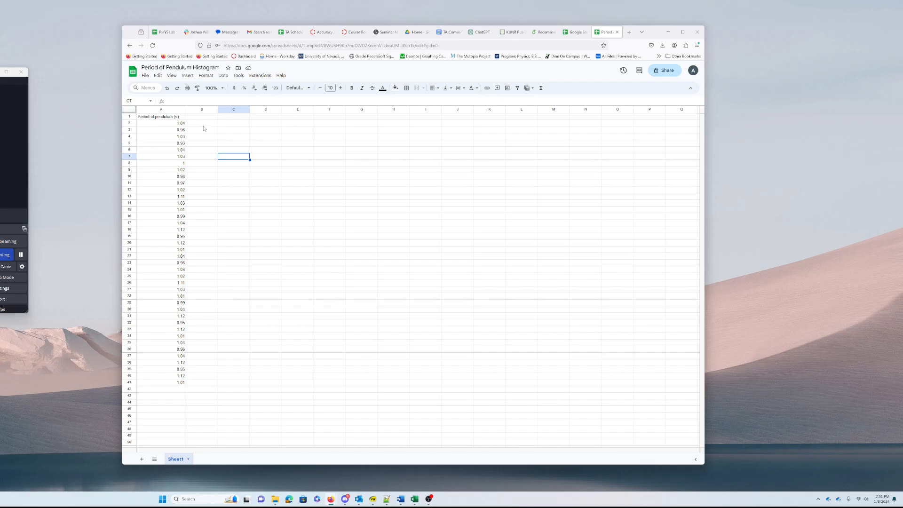
{"action": "left_click", "coordinate": [195, 126]}
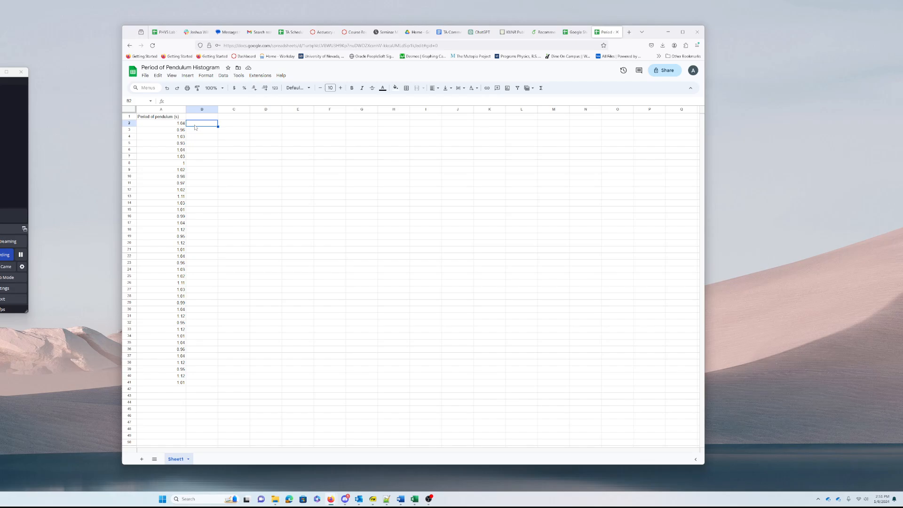
{"action": "left_click", "coordinate": [159, 116]}
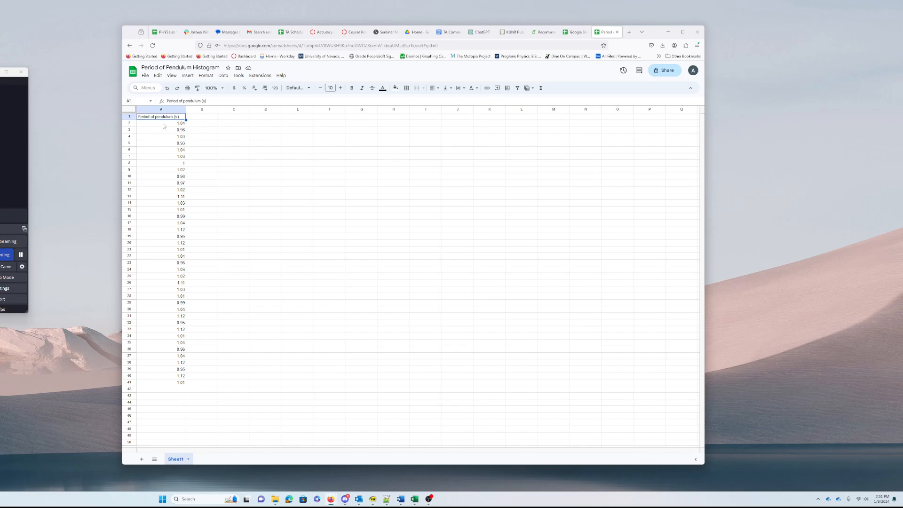
{"action": "key", "text": "Down"}
{"action": "key", "text": "Down"}
{"action": "key", "text": "Down"}
{"action": "key", "text": "Down"}
{"action": "key", "text": "Down"}
{"action": "key", "text": "Down"}
{"action": "key", "text": "Down"}
{"action": "key", "text": "Down"}
{"action": "key", "text": "Down"}
{"action": "key", "text": "Down"}
{"action": "key", "text": "Down"}
{"action": "key", "text": "Down"}
{"action": "key", "text": "Down"}
{"action": "key", "text": "Down"}
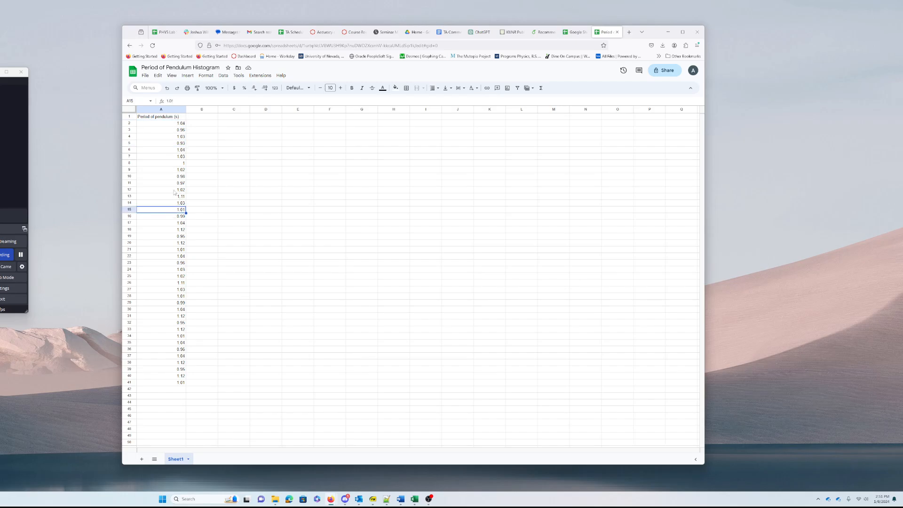
{"action": "left_click", "coordinate": [160, 118]}
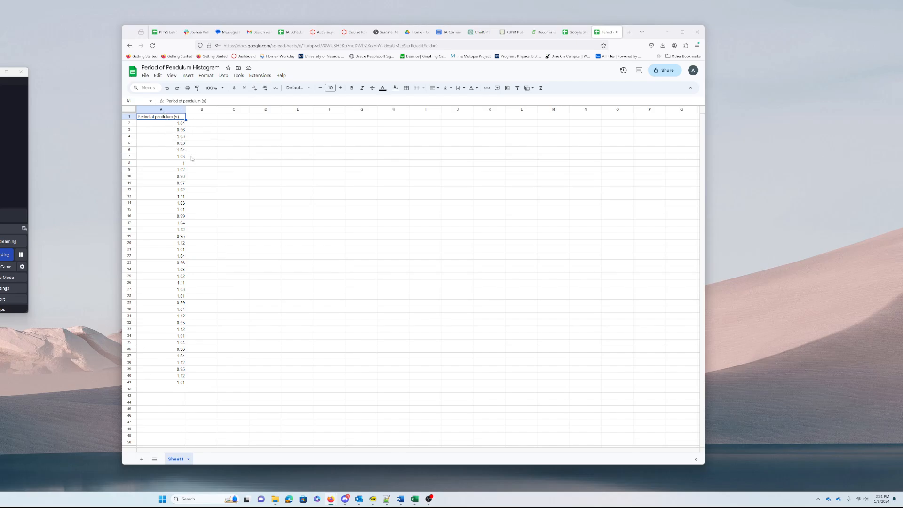
{"action": "left_click", "coordinate": [170, 125]}
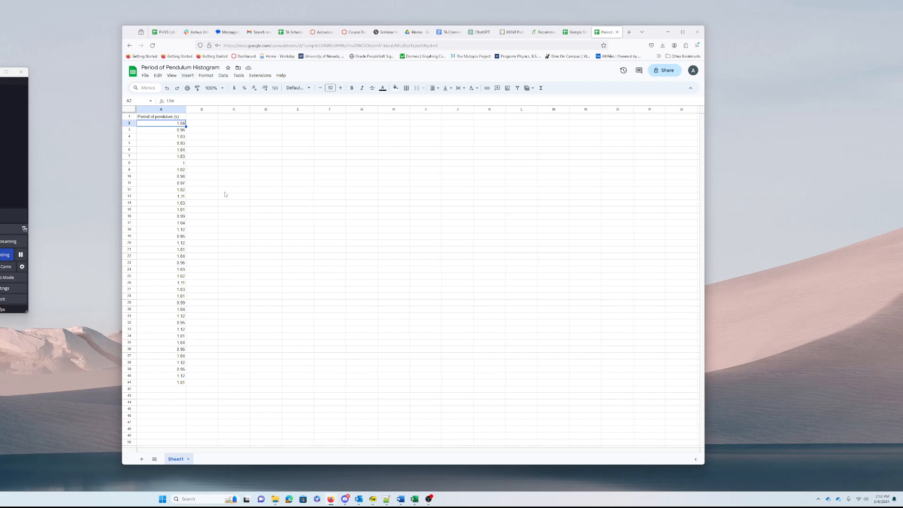
Label cell C2 "Average" beside the pendulum period data.
{"action": "left_click", "coordinate": [235, 124]}
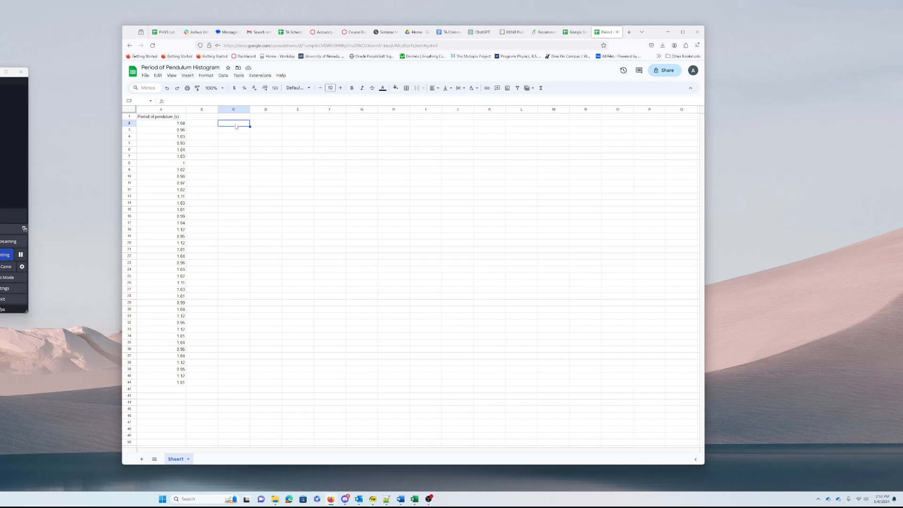
{"action": "type", "text": "Average"}
{"action": "key", "text": "Tab"}
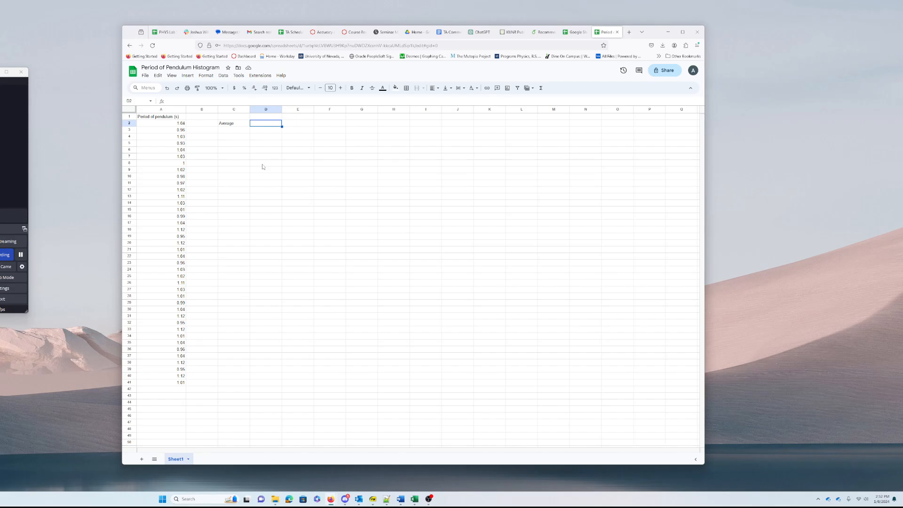
Calculate the mean pendulum period in D2 with =average(a2:a41) and check the formula against the range's first and last cells.
{"action": "type", "text": "="}
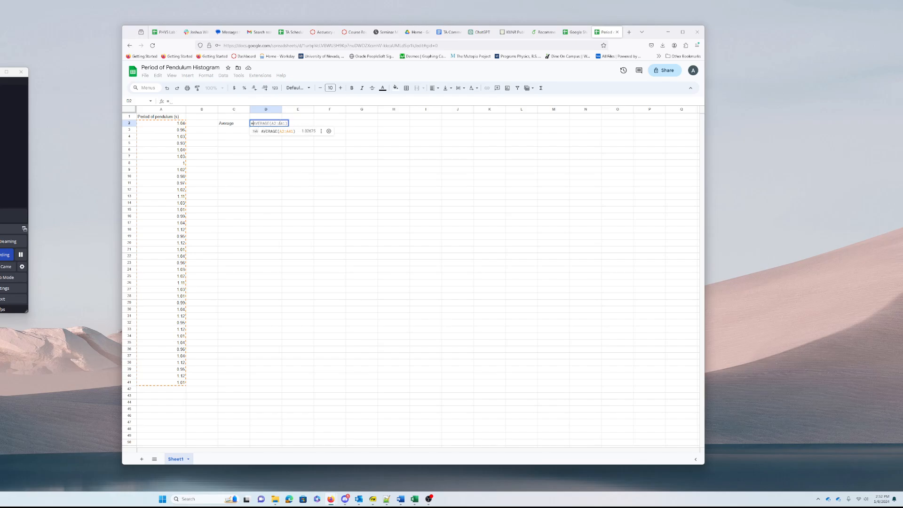
{"action": "type", "text": "average"}
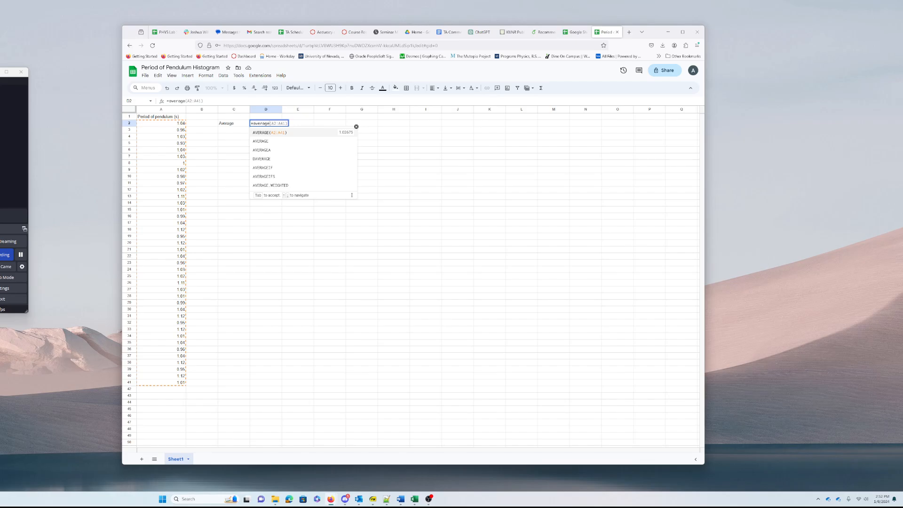
{"action": "type", "text": "("}
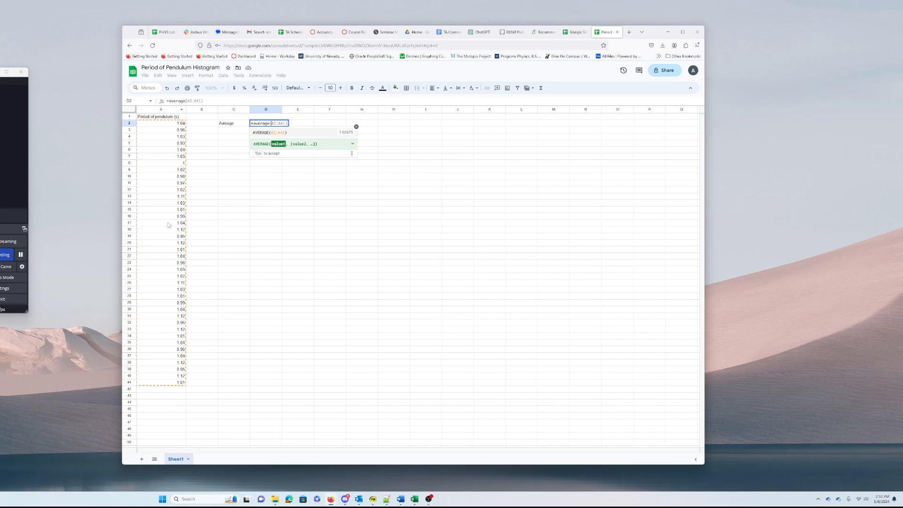
{"action": "type", "text": "a2:a"}
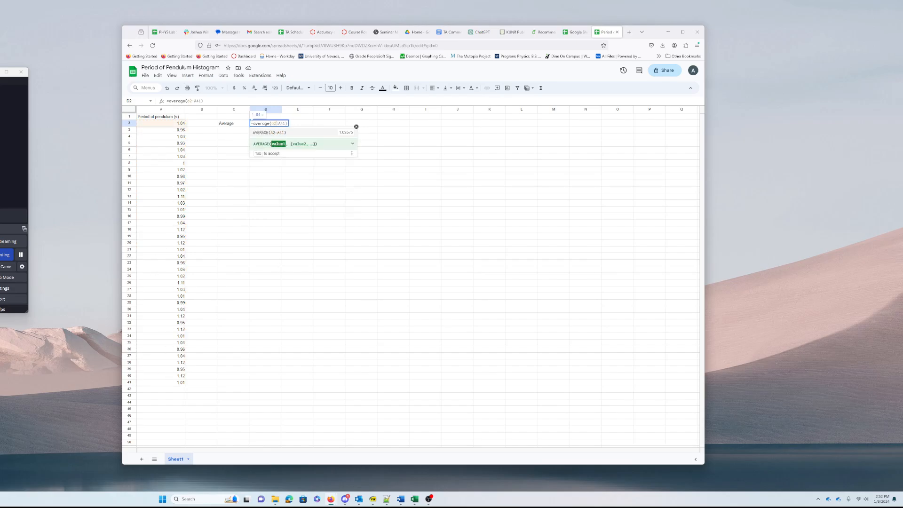
{"action": "type", "text": "41"}
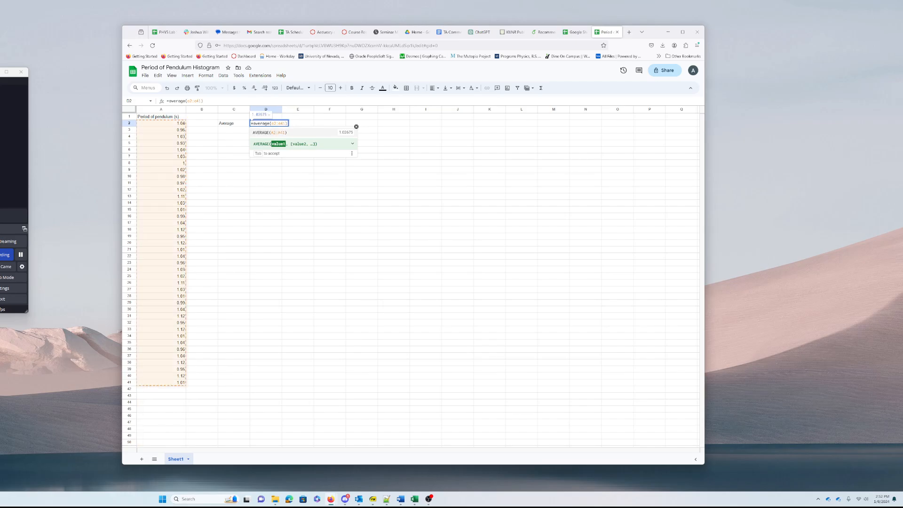
{"action": "type", "text": ")"}
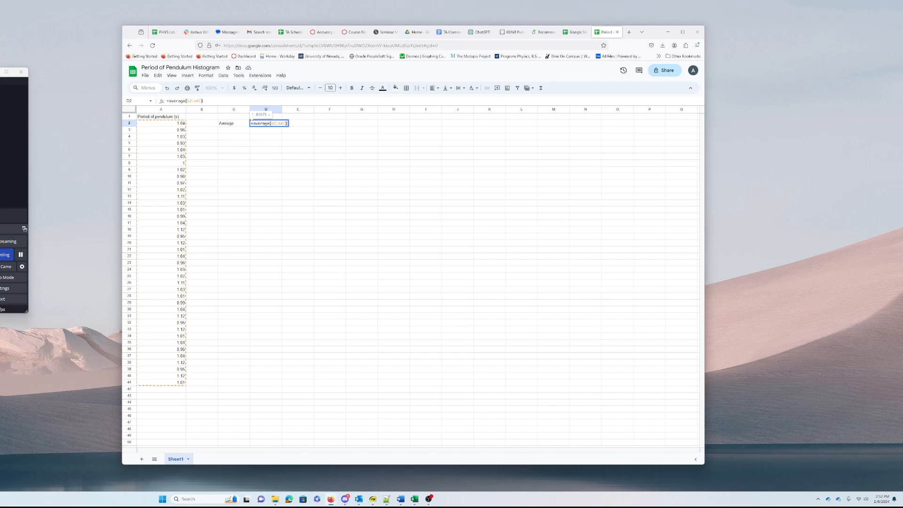
{"action": "key", "text": "Return"}
{"action": "left_click", "coordinate": [266, 123]}
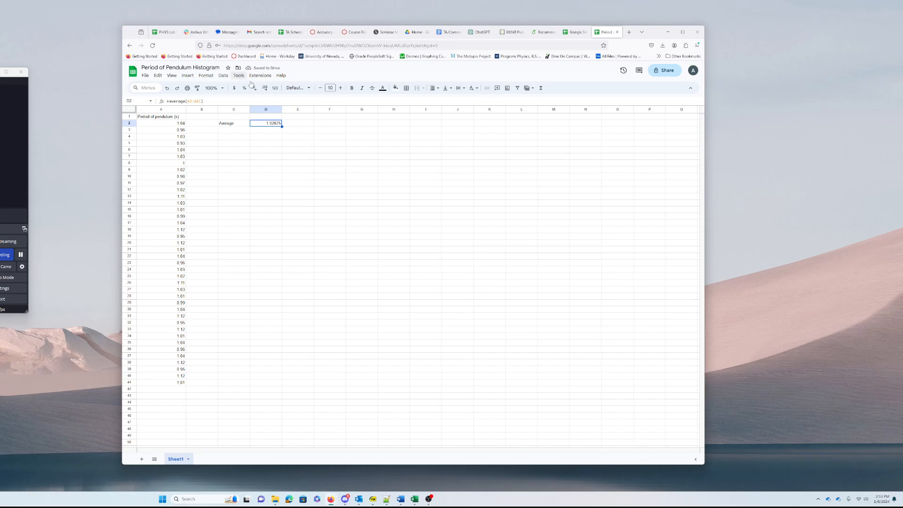
{"action": "left_click", "coordinate": [182, 124]}
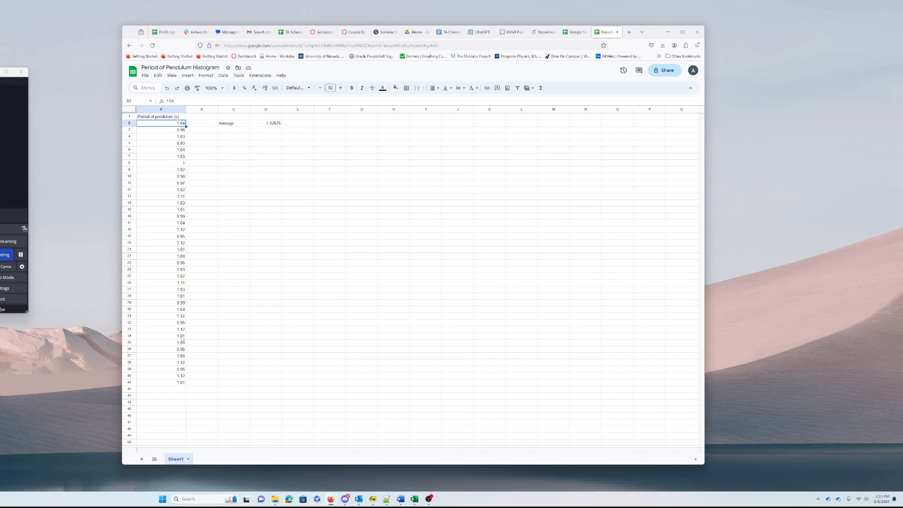
{"action": "left_click", "coordinate": [183, 384]}
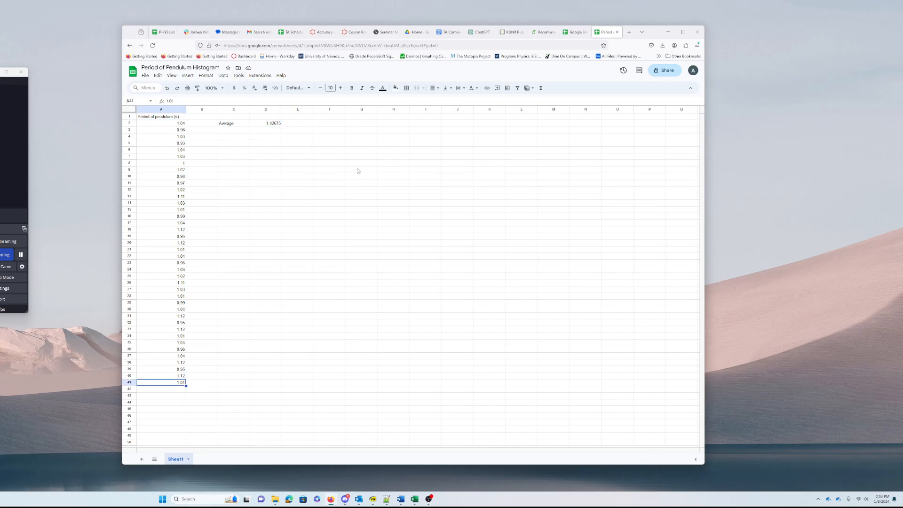
Label cell C3 "SD" directly below the Average label.
{"action": "left_click", "coordinate": [234, 133]}
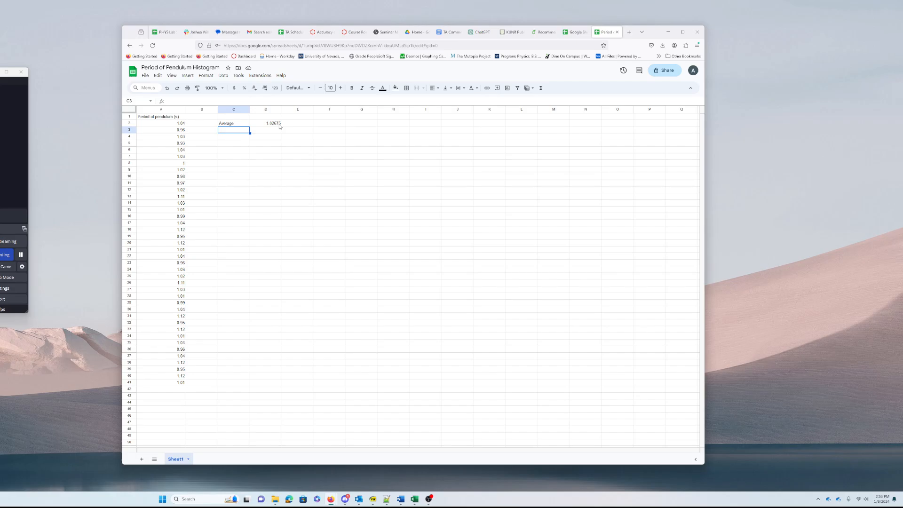
{"action": "type", "text": "SSD"}
{"action": "key", "text": "BackSpace"}
{"action": "key", "text": "BackSpace"}
{"action": "key", "text": "Tab"}
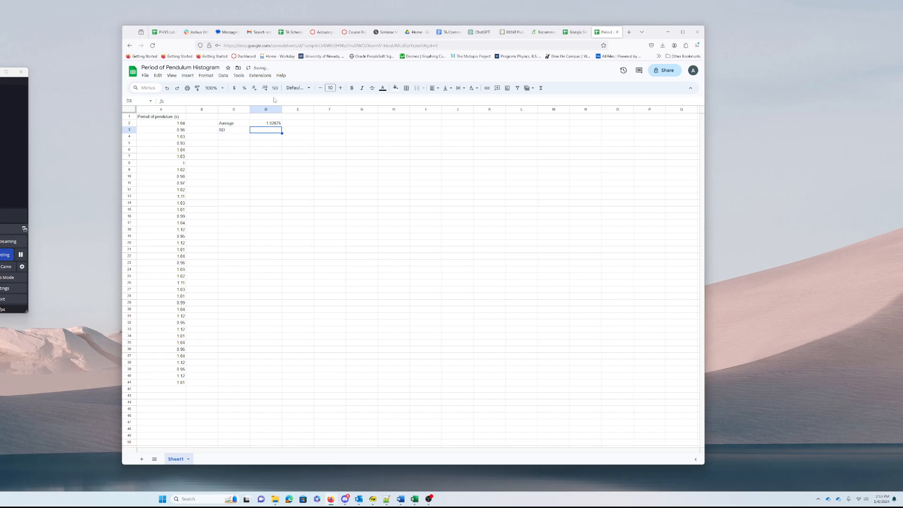
Calculate the standard deviation of the pendulum periods in D3 with =stdev(a2:a41).
{"action": "left_click", "coordinate": [291, 102]}
{"action": "type", "text": "="}
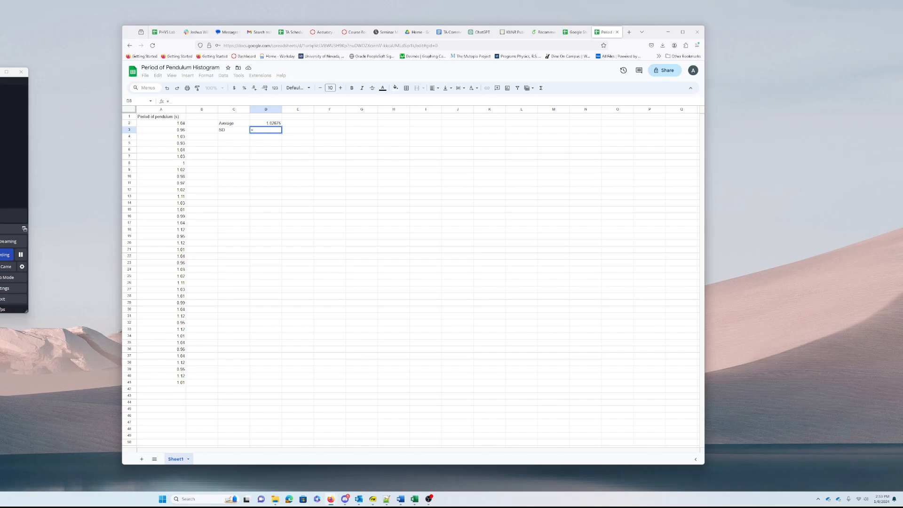
{"action": "type", "text": "s"}
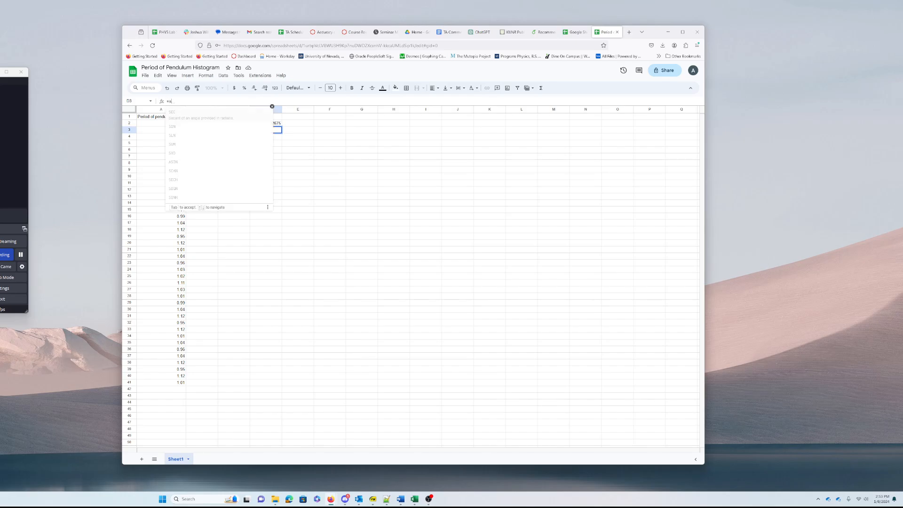
{"action": "type", "text": "tdev"}
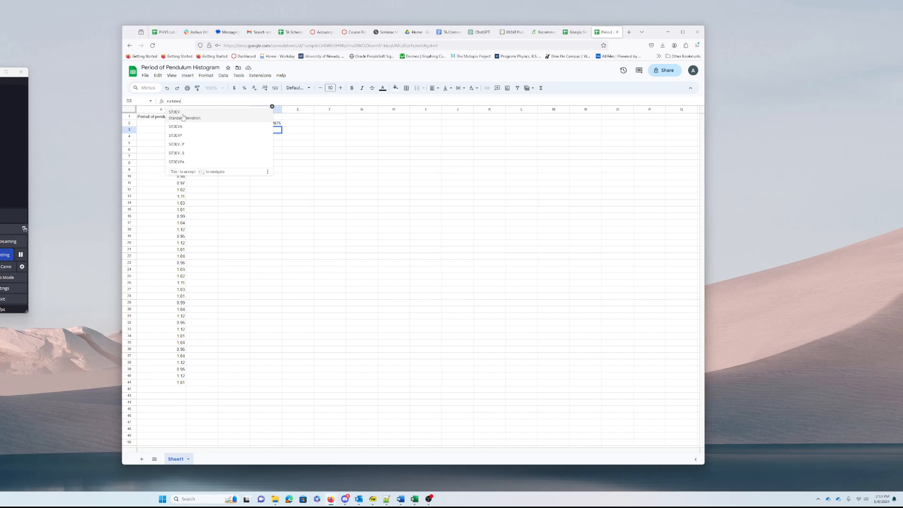
{"action": "type", "text": "("}
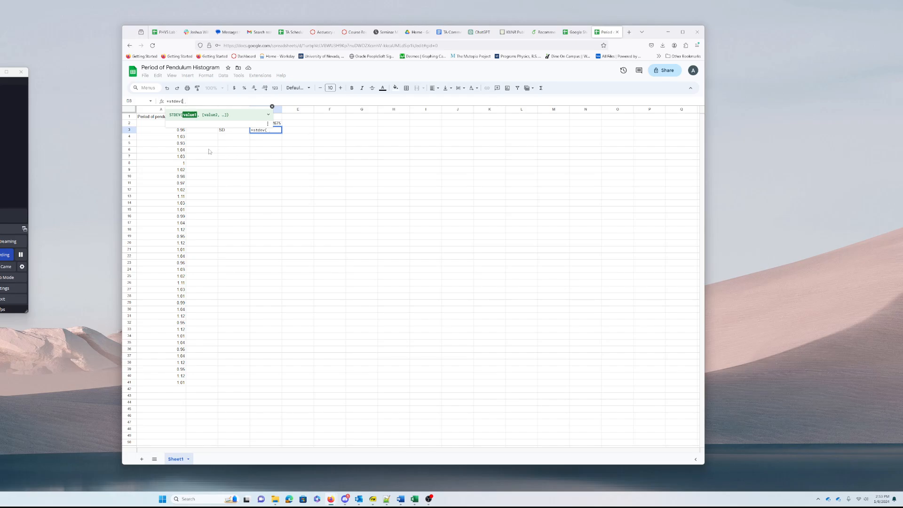
{"action": "type", "text": "a2:a"}
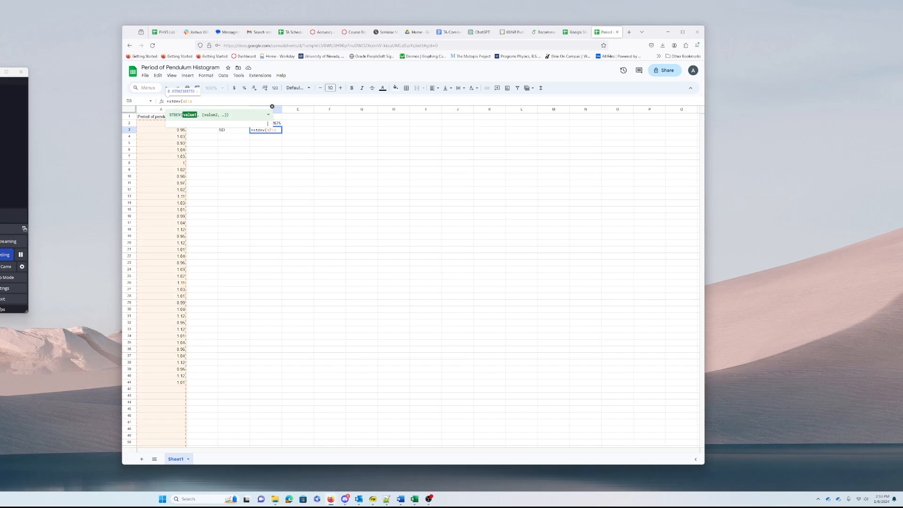
{"action": "type", "text": "41"}
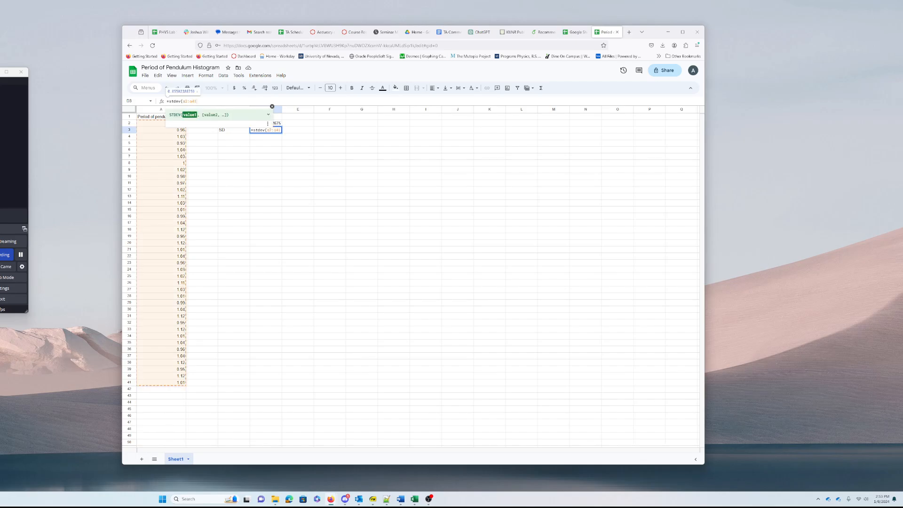
{"action": "type", "text": ")"}
{"action": "key", "text": "Return"}
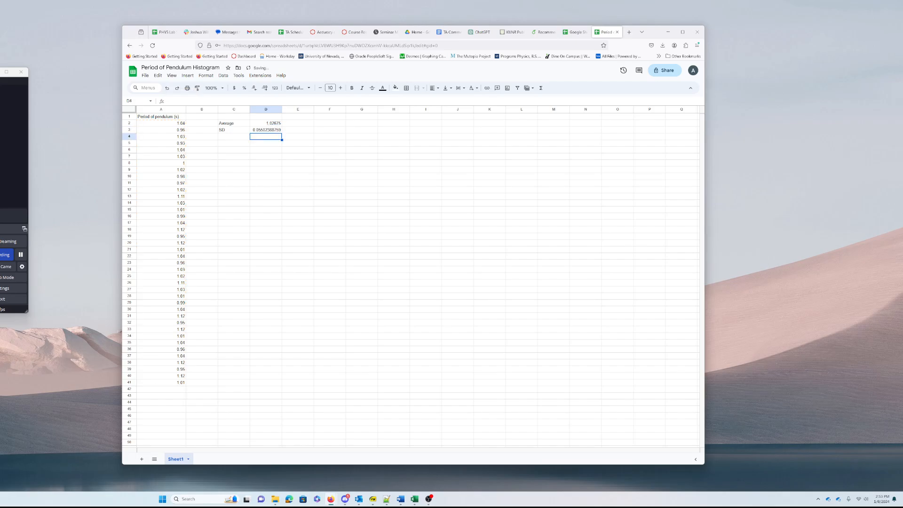
{"action": "left_click", "coordinate": [271, 131]}
{"action": "left_click", "coordinate": [231, 164]}
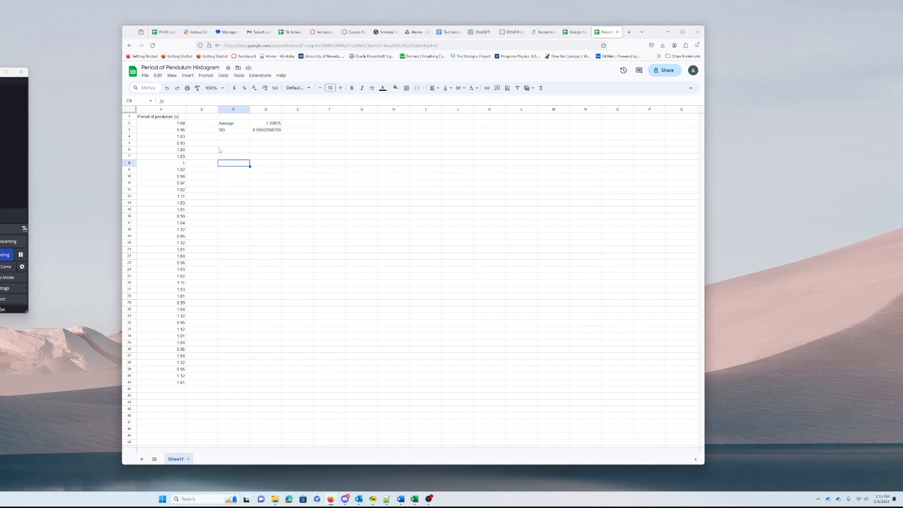
Insert a chart of the pendulum periods and move it beside the data, below the Average and SD values.
{"action": "left_click", "coordinate": [211, 155]}
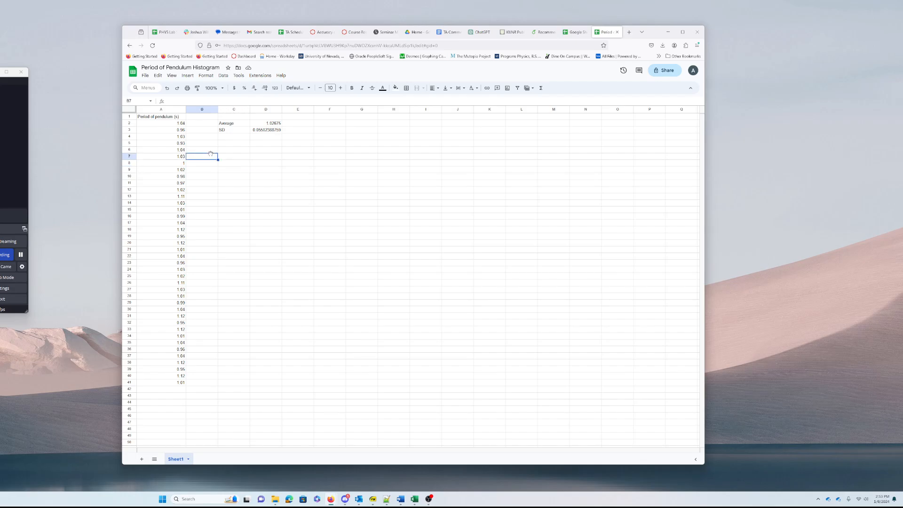
{"action": "left_click", "coordinate": [214, 151]}
{"action": "left_click", "coordinate": [184, 77]}
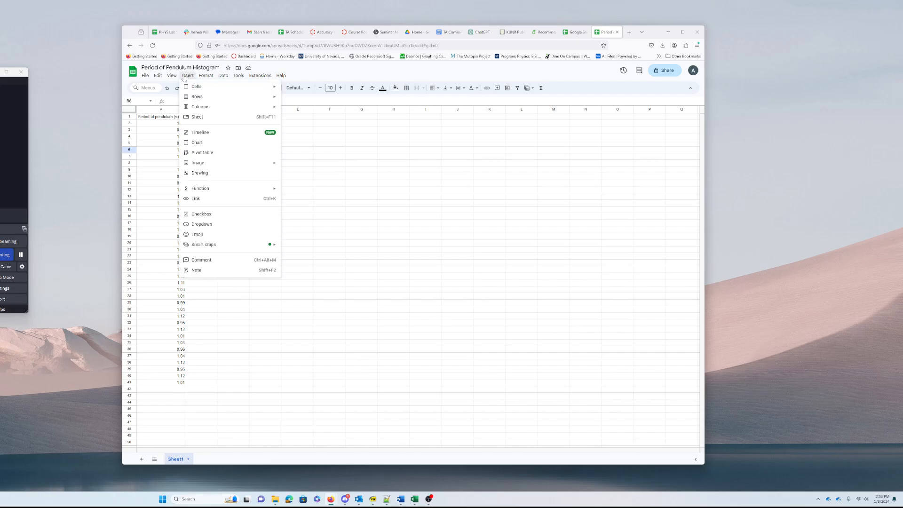
{"action": "left_click", "coordinate": [206, 145]}
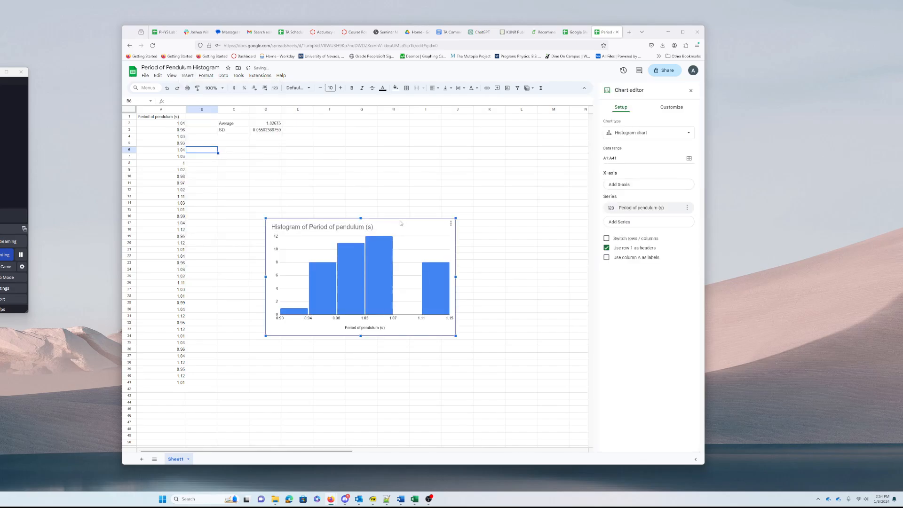
{"action": "left_click_drag", "start_coordinate": [399, 222], "coordinate": [334, 184]}
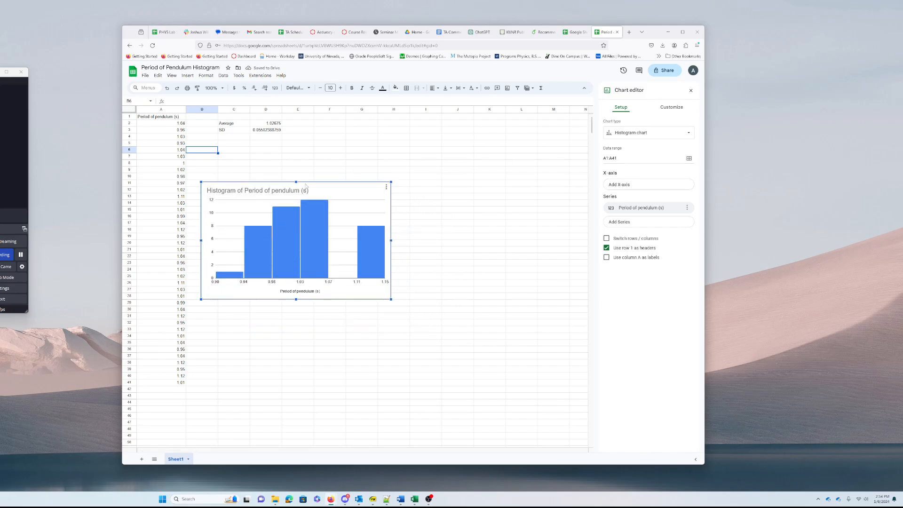
Choose Histogram chart as the chart type and check that the data range is A1:A41.
{"action": "left_click", "coordinate": [665, 133]}
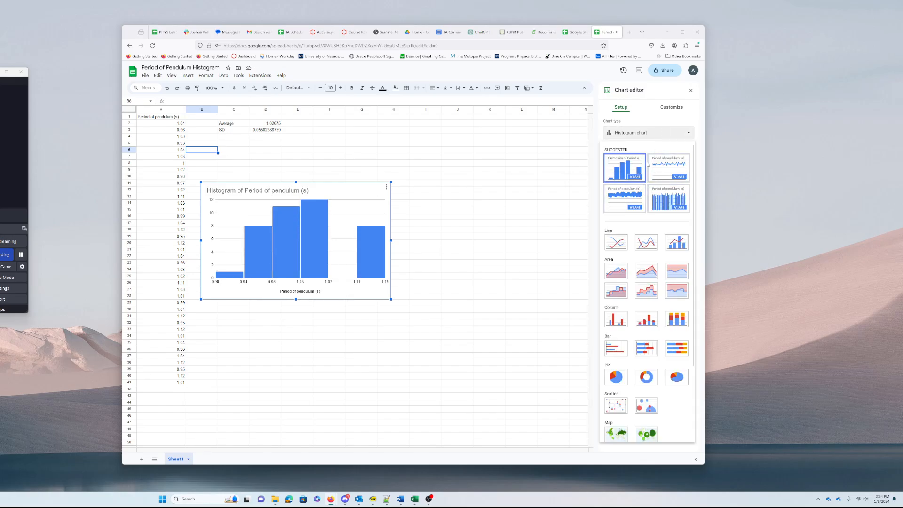
{"action": "scroll", "coordinate": [647, 240], "scroll_direction": "down", "scroll_amount": 3}
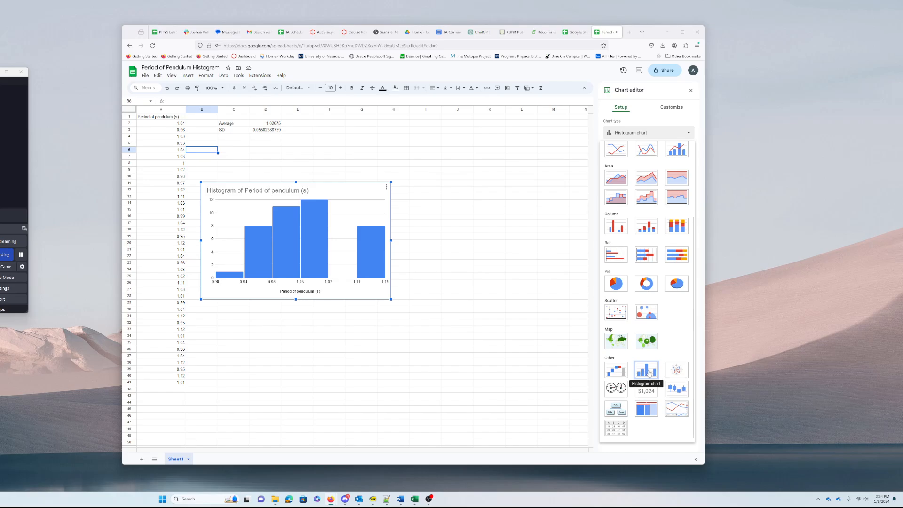
{"action": "left_click", "coordinate": [649, 373]}
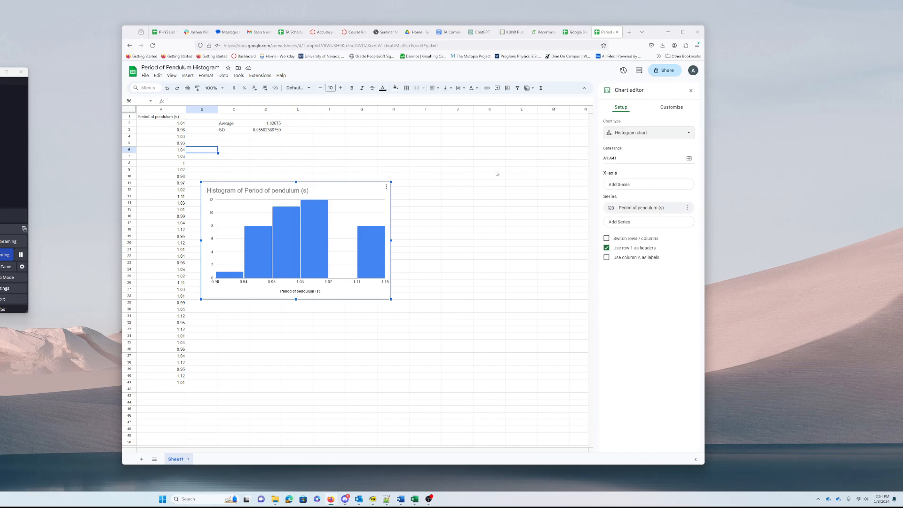
{"action": "left_click", "coordinate": [639, 157]}
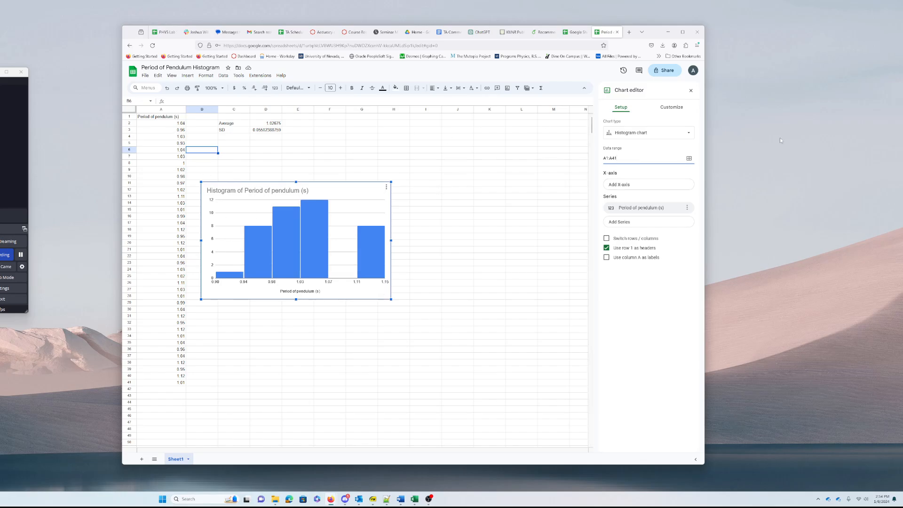
Change the histogram's data range to A2:A41.
{"action": "left_click", "coordinate": [689, 158]}
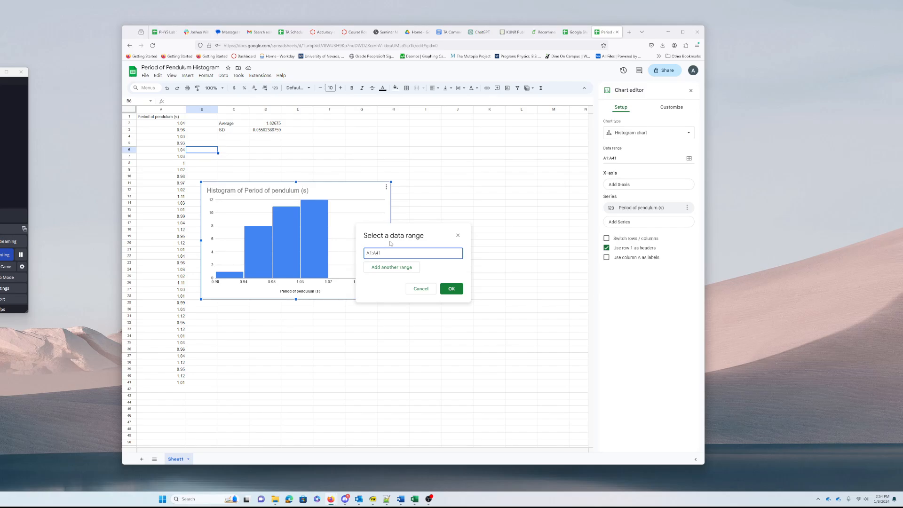
{"action": "key", "text": "BackSpace"}
{"action": "type", "text": "2"}
{"action": "left_click", "coordinate": [451, 289]}
{"action": "left_click", "coordinate": [279, 332]}
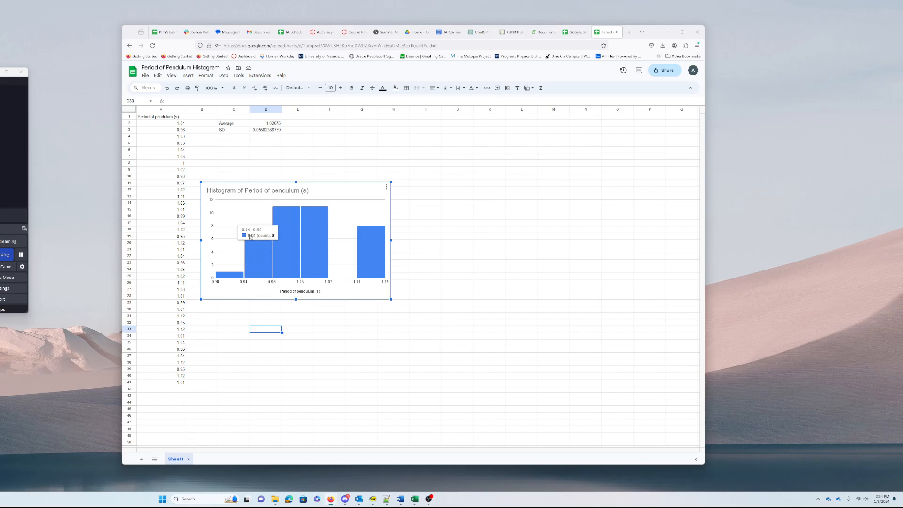
Compare the histogram's bins with the pendulum periods and header in column A and the average in D2.
{"action": "left_click", "coordinate": [182, 124]}
{"action": "left_click", "coordinate": [183, 156]}
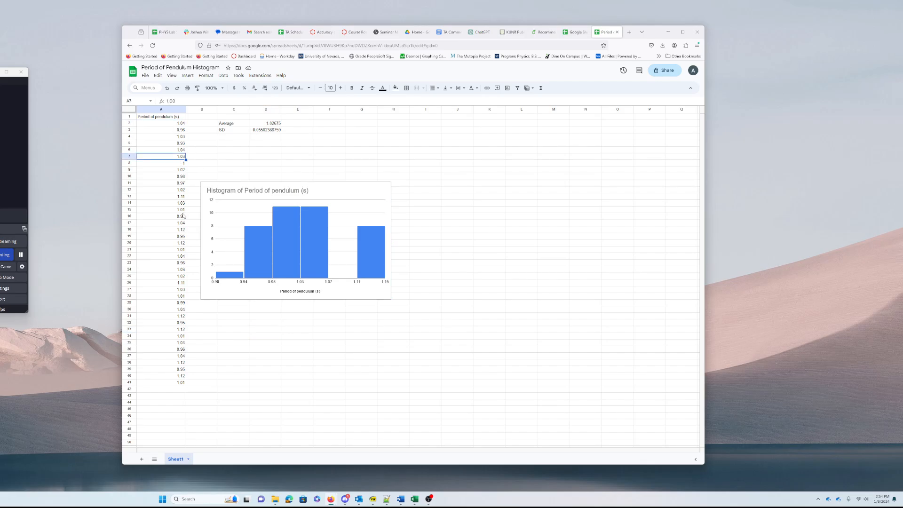
{"action": "left_click", "coordinate": [183, 210]}
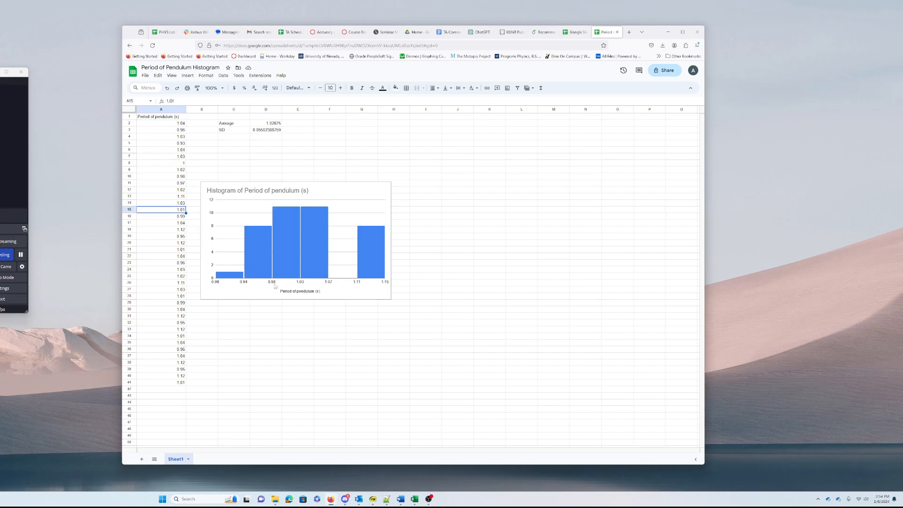
{"action": "left_click", "coordinate": [303, 268]}
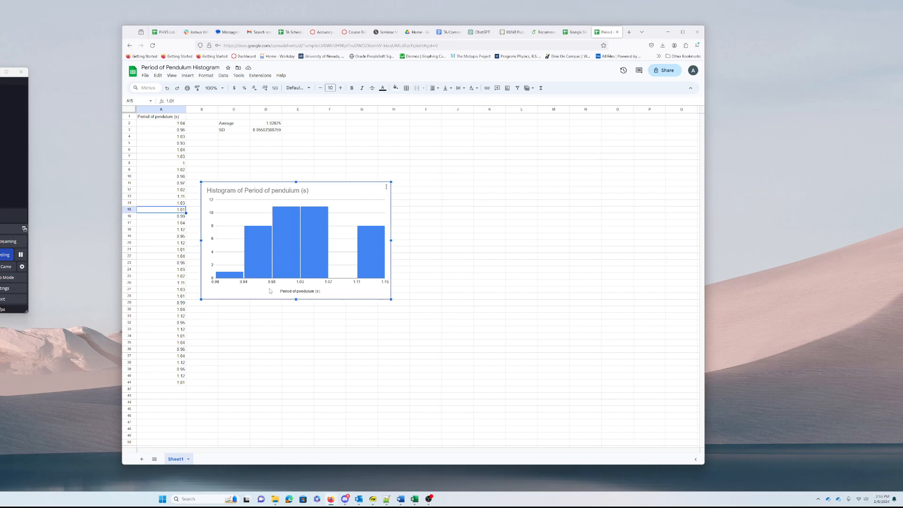
{"action": "left_click", "coordinate": [491, 278]}
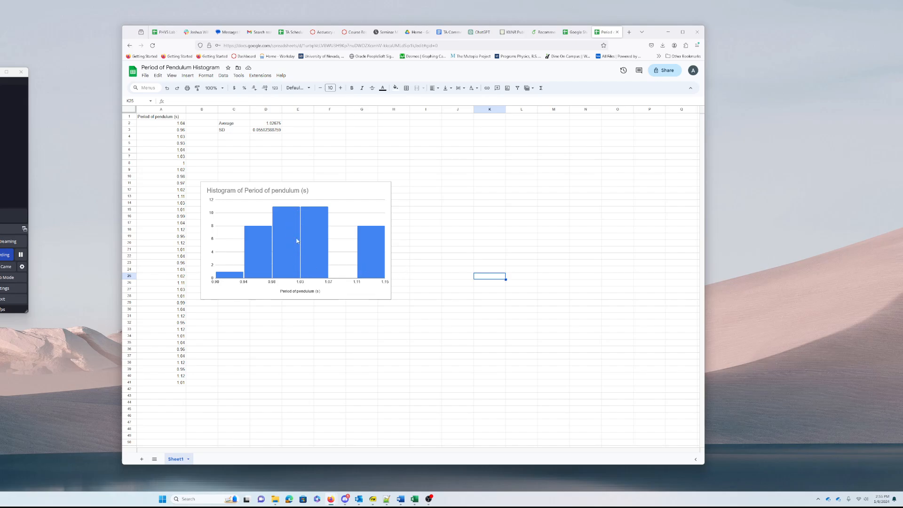
{"action": "left_click", "coordinate": [267, 123]}
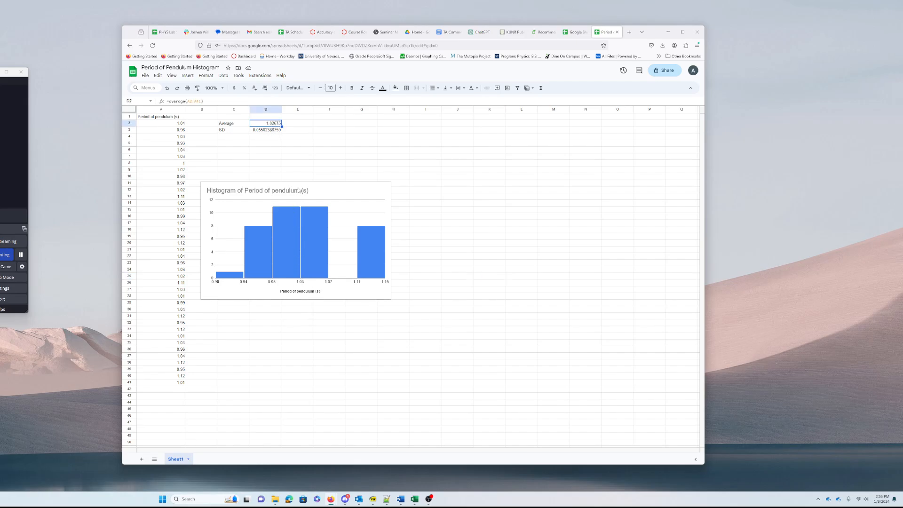
{"action": "left_click", "coordinate": [470, 283]}
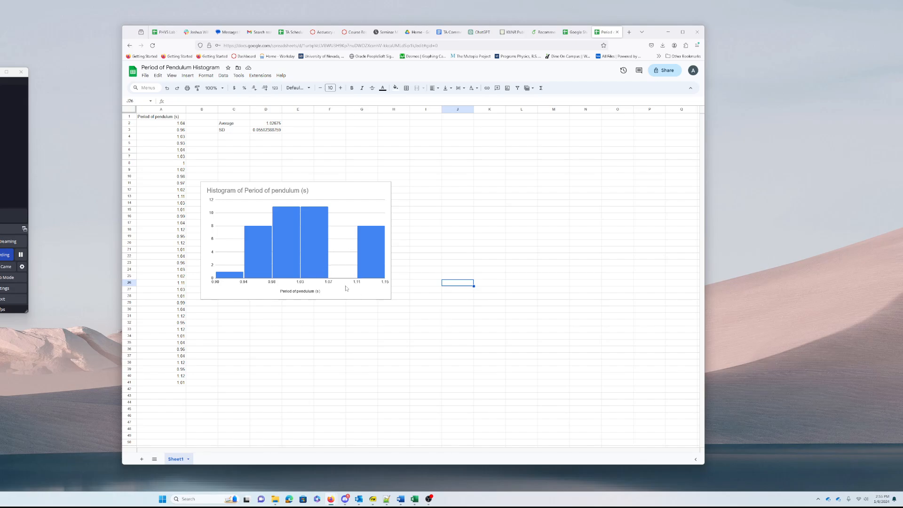
{"action": "left_click", "coordinate": [369, 344]}
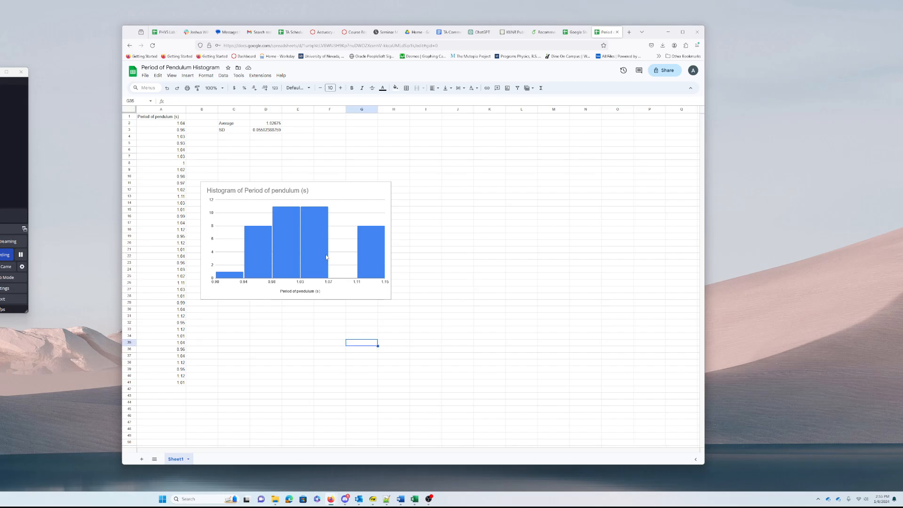
{"action": "left_click", "coordinate": [160, 119]}
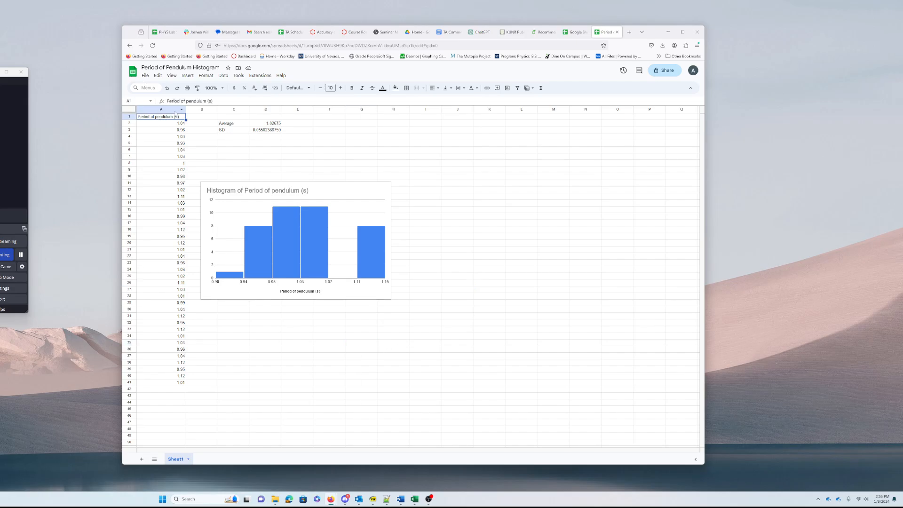
Shorten the histogram's title to "Period of pendulum" by removing "Histogram of" and the unit "(s)".
{"action": "left_click", "coordinate": [266, 192]}
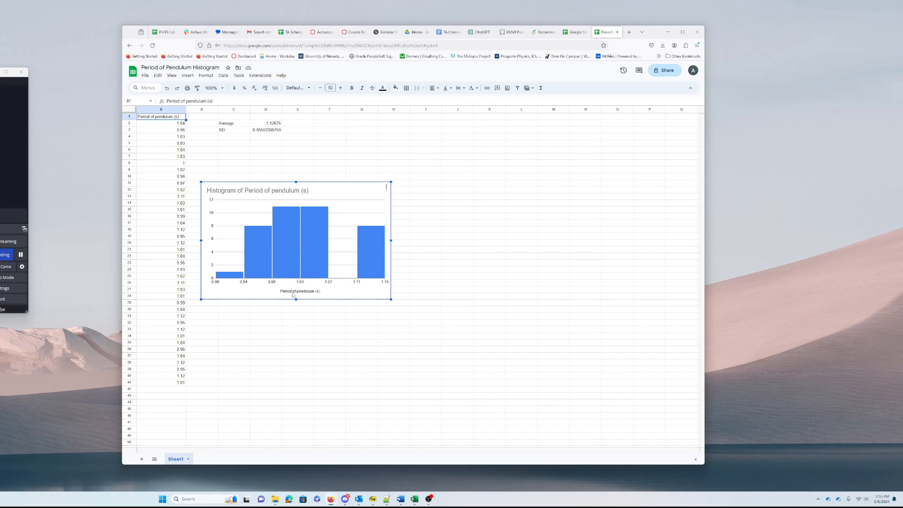
{"action": "double_click", "coordinate": [284, 191]}
{"action": "double_click", "coordinate": [286, 192]}
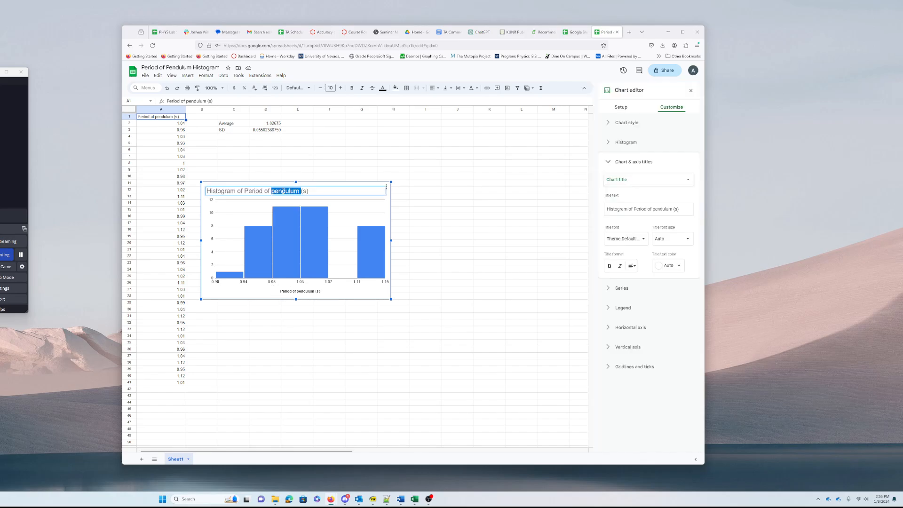
{"action": "left_click", "coordinate": [283, 191]}
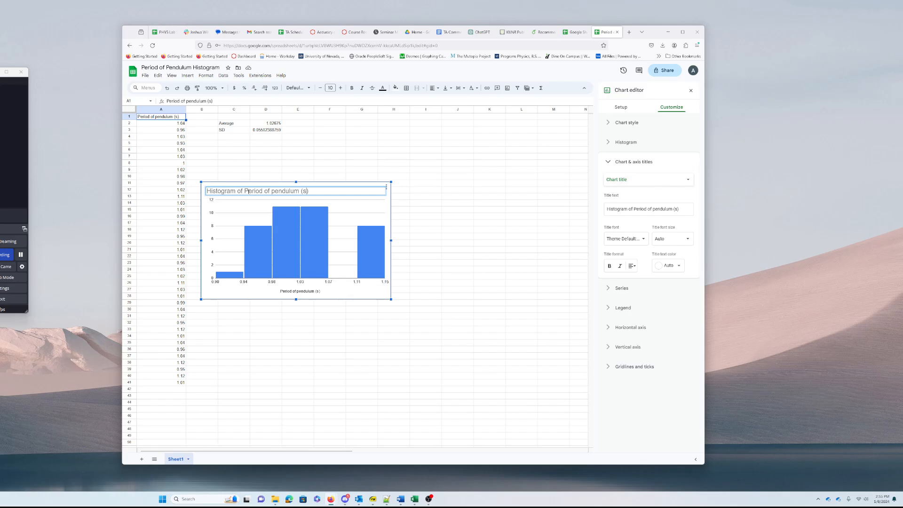
{"action": "left_click_drag", "start_coordinate": [244, 191], "coordinate": [102, 193]}
{"action": "key", "text": "BackSpace"}
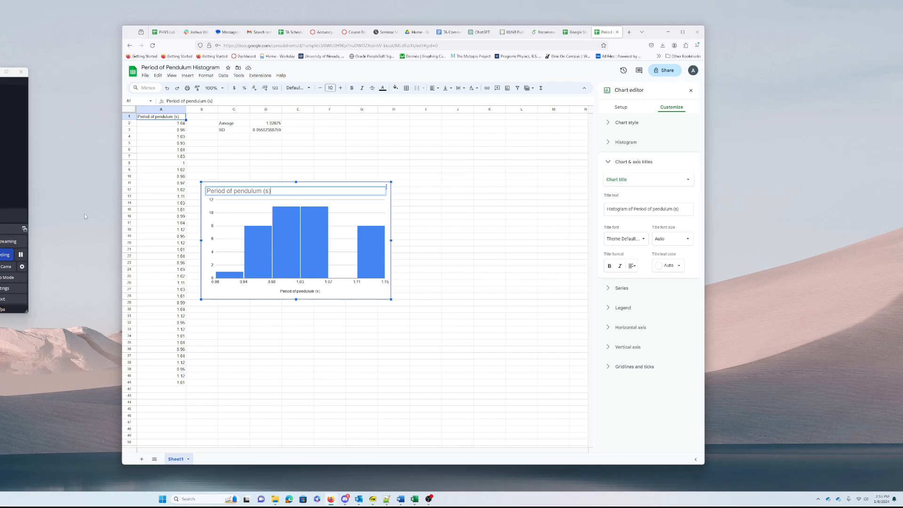
{"action": "key", "text": "BackSpace"}
{"action": "key", "text": "BackSpace"}
{"action": "key", "text": "BackSpace"}
{"action": "key", "text": "BackSpace"}
{"action": "left_click", "coordinate": [345, 364]}
Review the Average and SD labels and their values above the histogram.
{"action": "left_click", "coordinate": [240, 125]}
{"action": "left_click", "coordinate": [271, 125]}
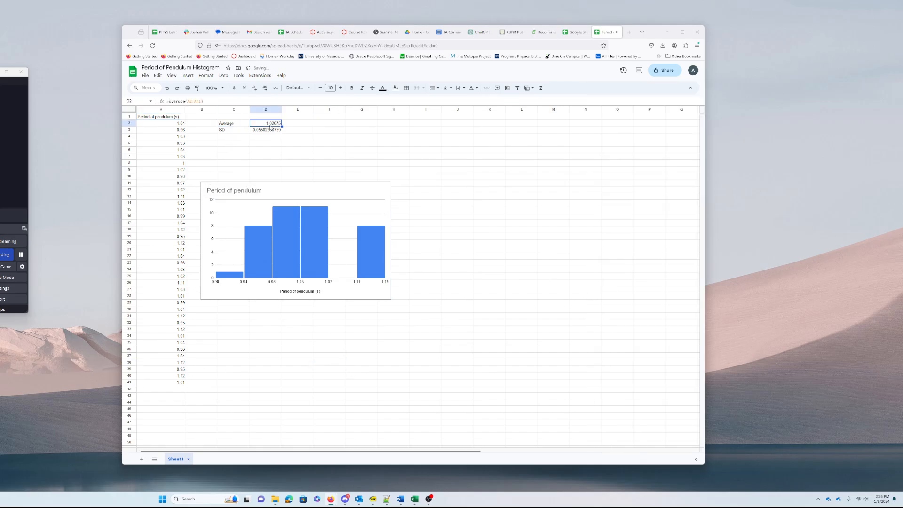
{"action": "left_click", "coordinate": [270, 131]}
{"action": "left_click", "coordinate": [239, 131]}
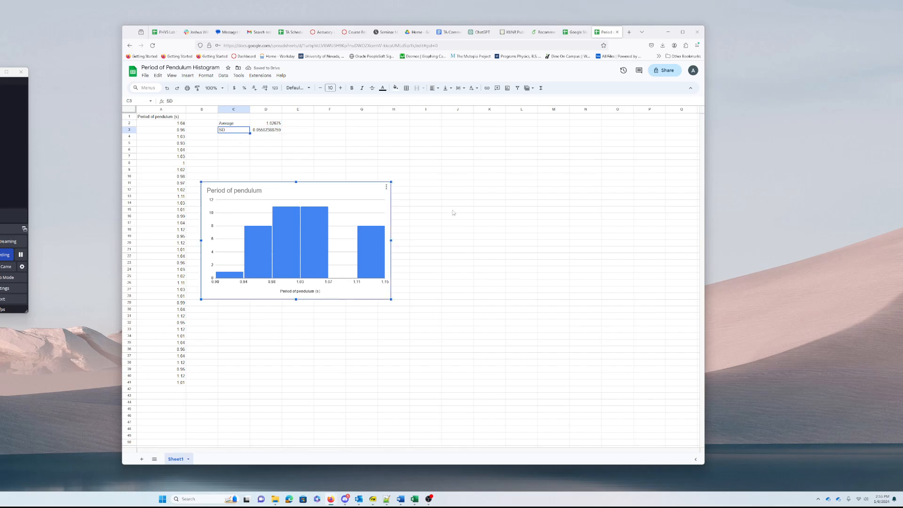
{"action": "left_click", "coordinate": [492, 237]}
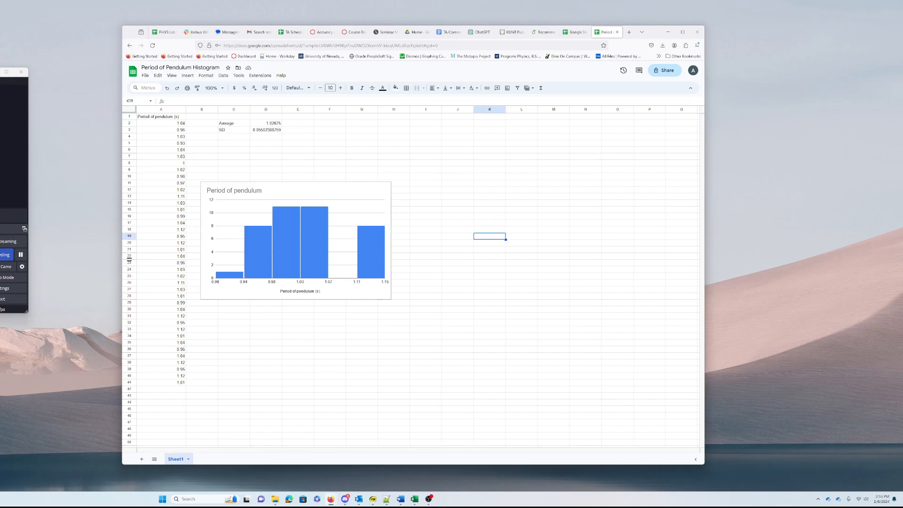